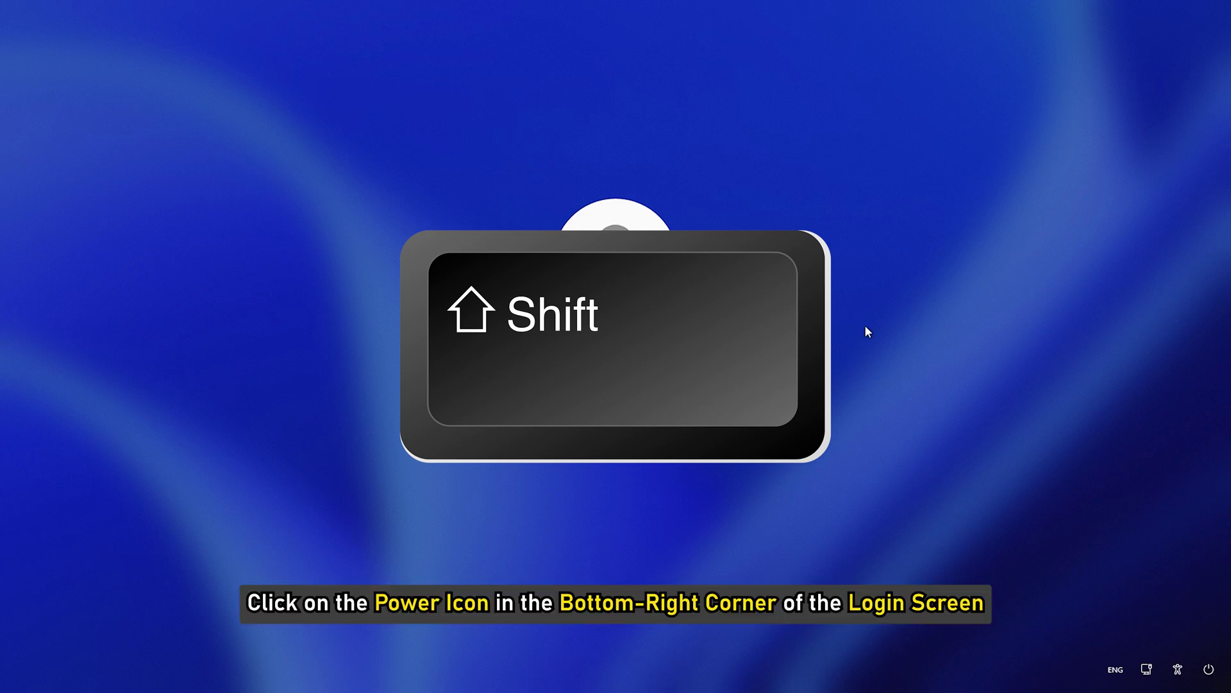
Restart into the Recovery Environment and launch Command Prompt from Troubleshoot > Advanced options.
{"action": "left_click", "coordinate": [1210, 667]}
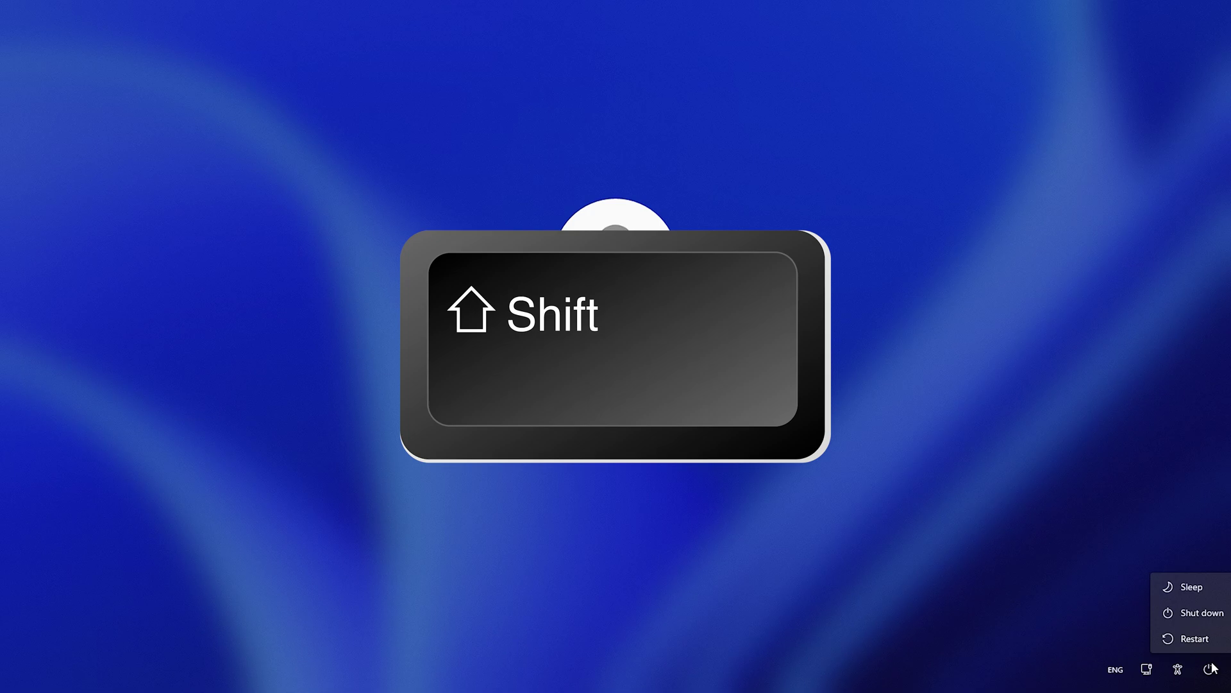
{"action": "left_click", "coordinate": [1200, 647], "text": "shift"}
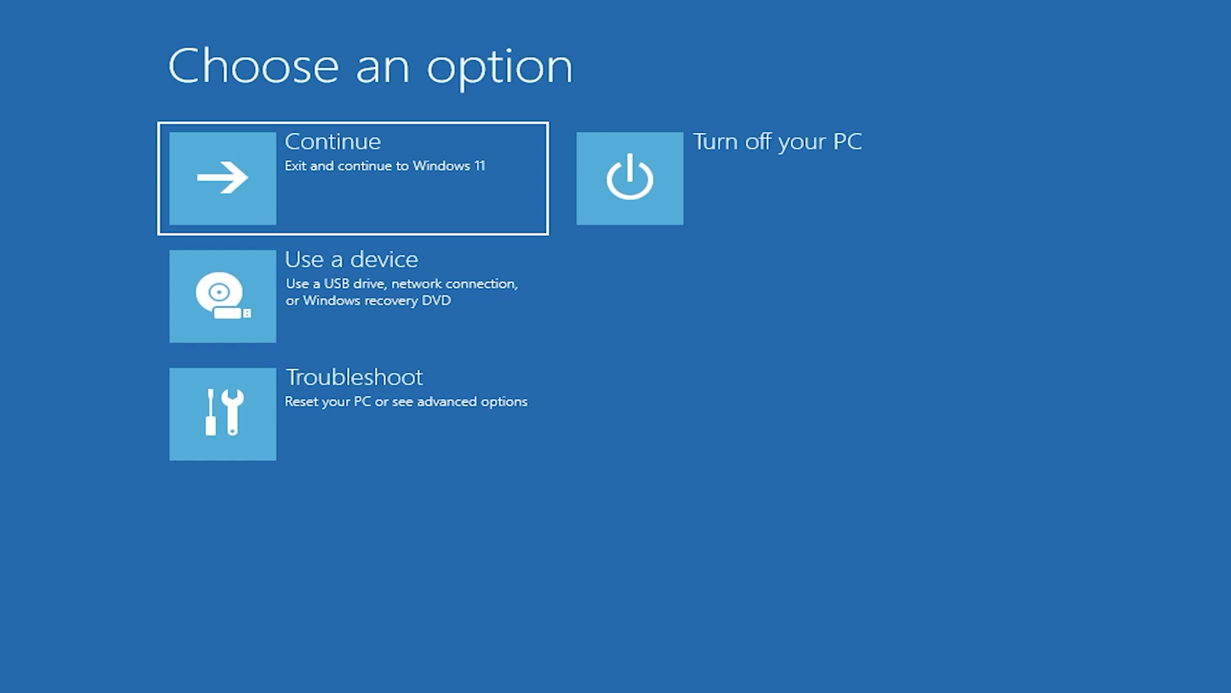
{"action": "left_click", "coordinate": [316, 450]}
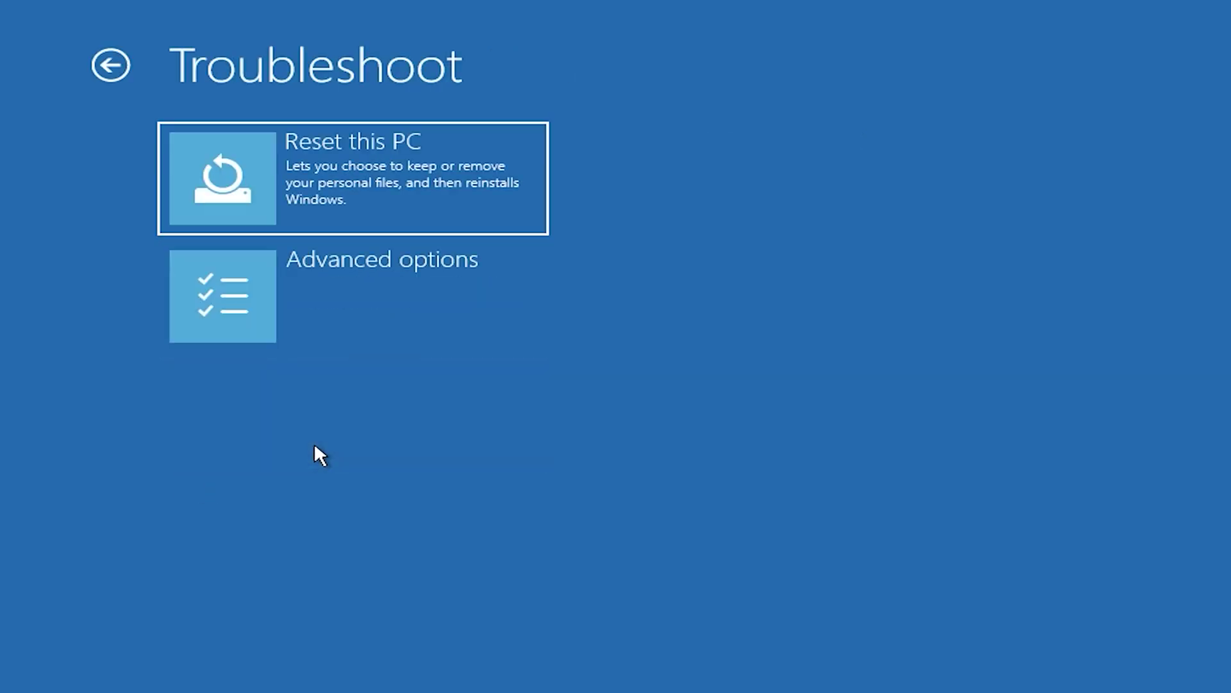
{"action": "left_click", "coordinate": [293, 298]}
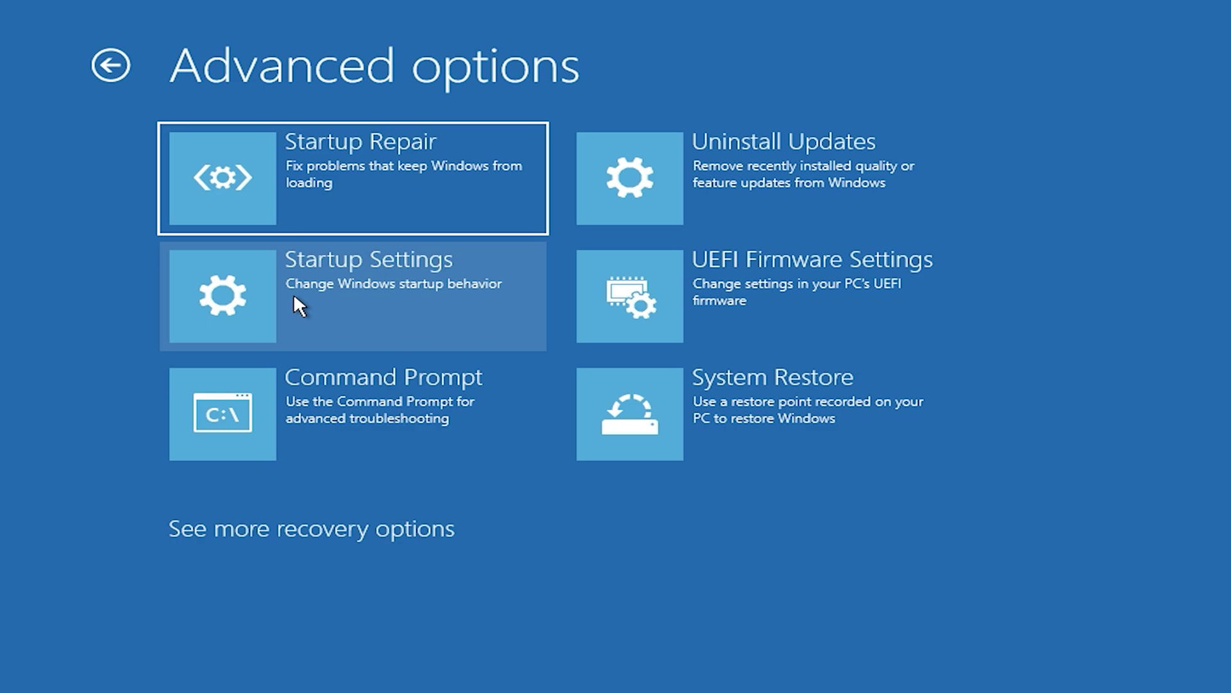
{"action": "left_click", "coordinate": [440, 432]}
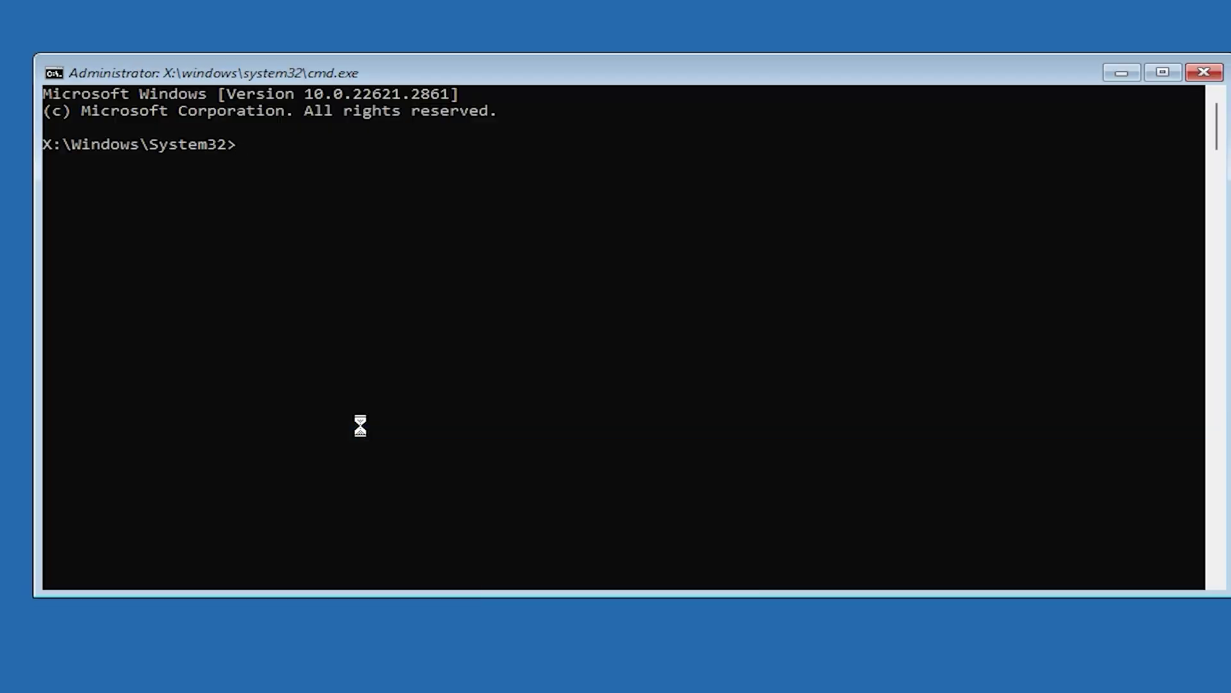
{"action": "type", "text": "move c:\\windows\\system32\\utilman.exe c:\\"}
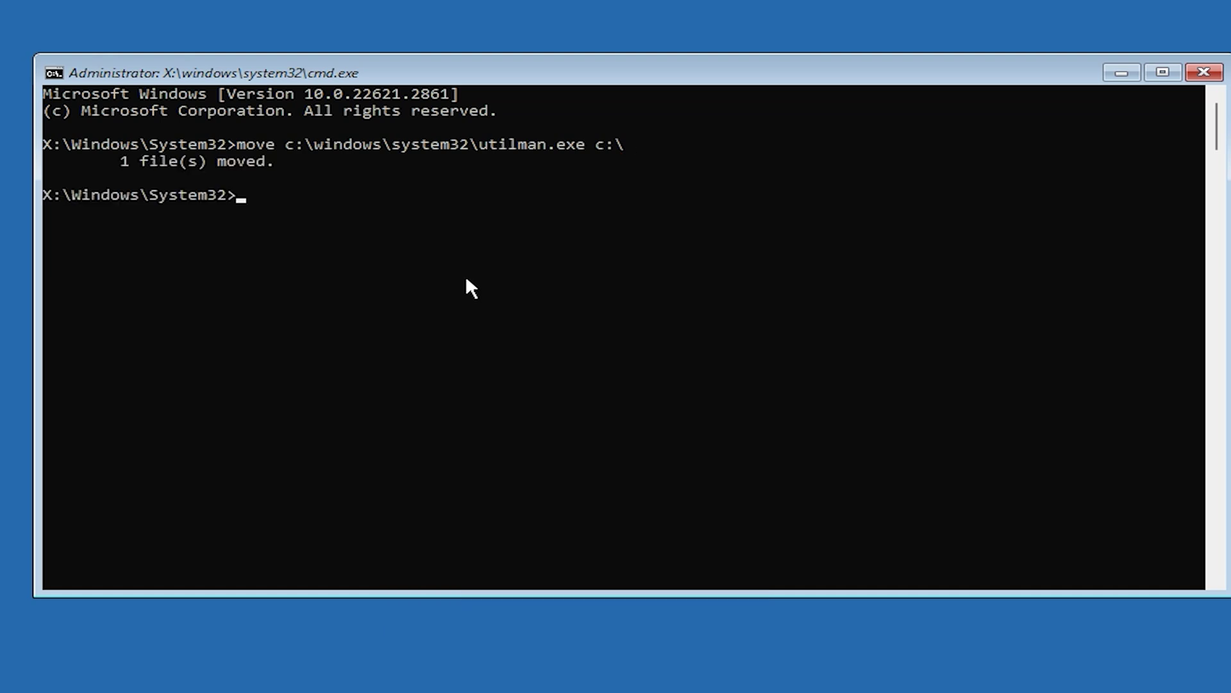
Run the command that replaces System32's utilman.exe with a copy of cmd.exe.
{"action": "key", "text": "Return"}
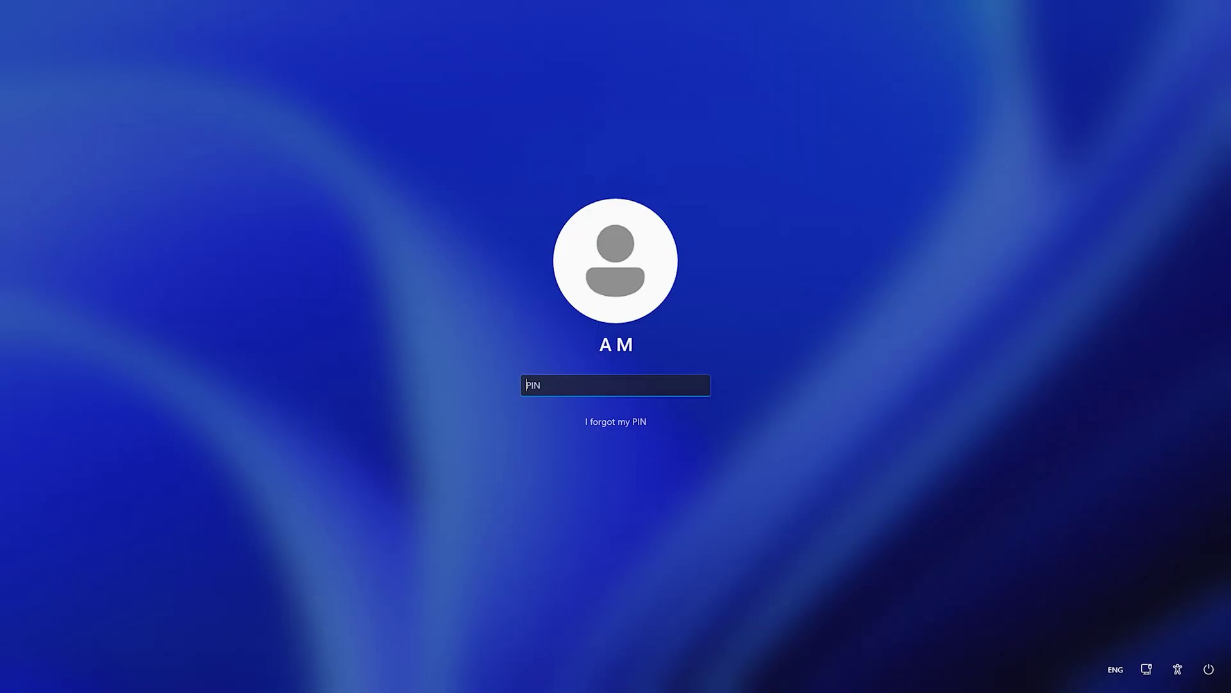
Open a console via the sign-in Accessibility icon, run msconfig, then exit the console.
{"action": "left_click", "coordinate": [1177, 669]}
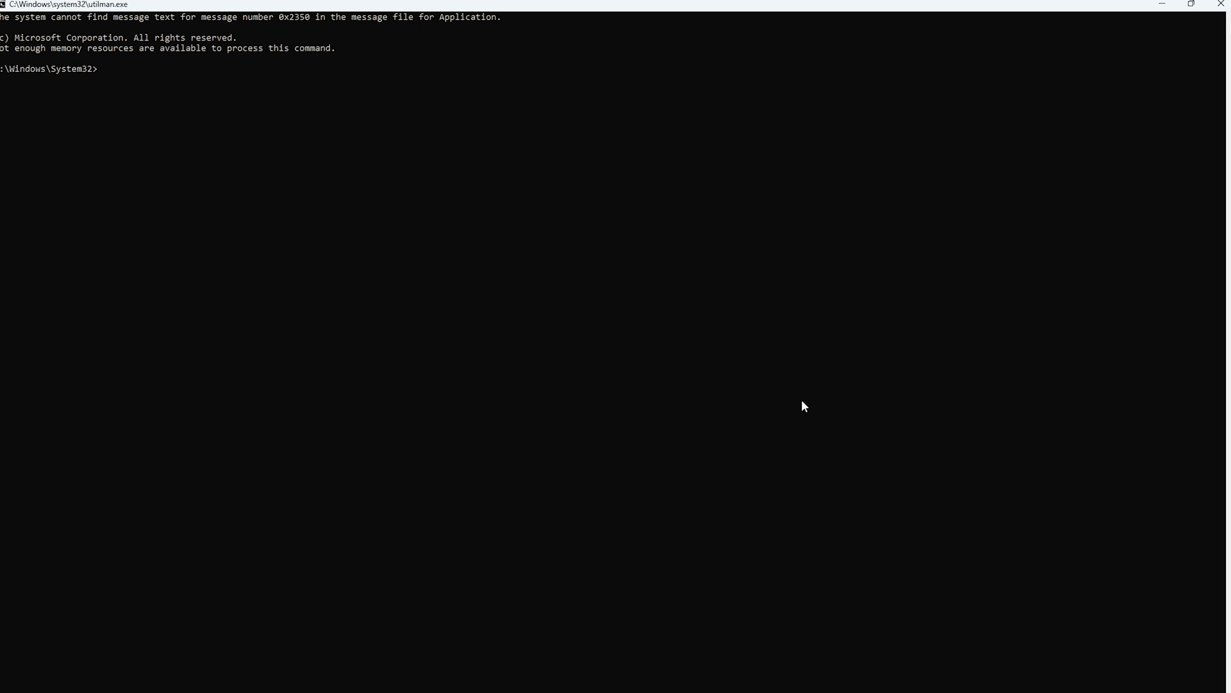
{"action": "type", "text": "msconf"}
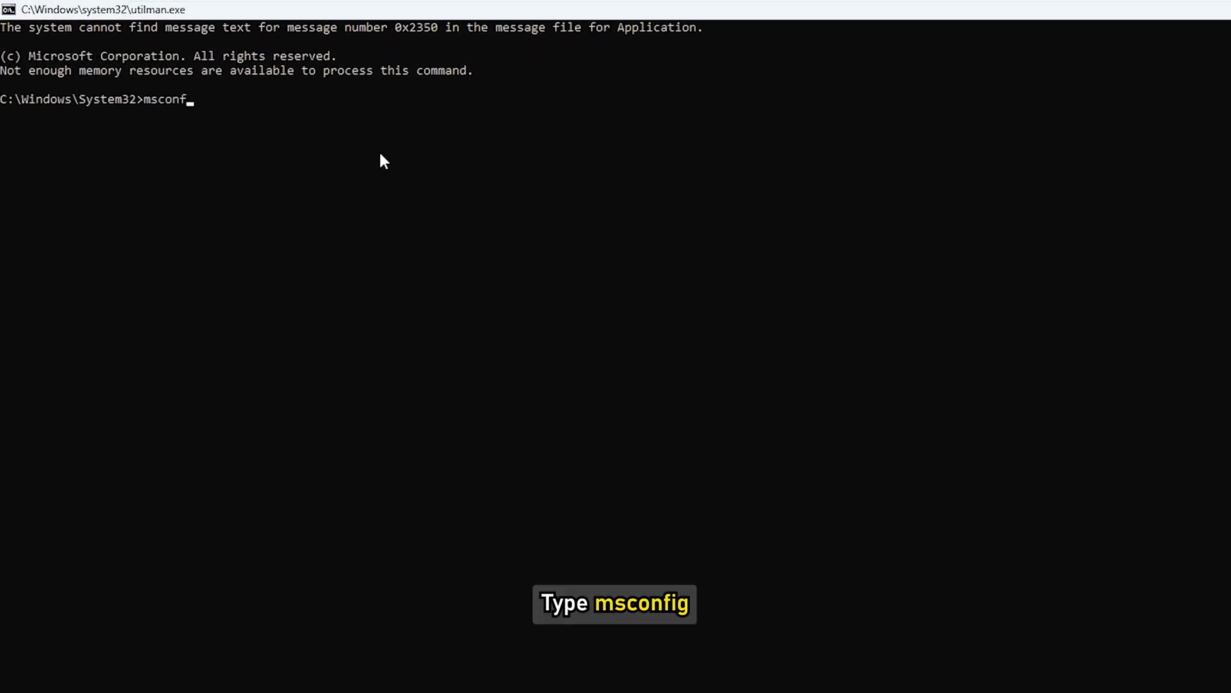
{"action": "type", "text": "ig"}
{"action": "key", "text": "Return"}
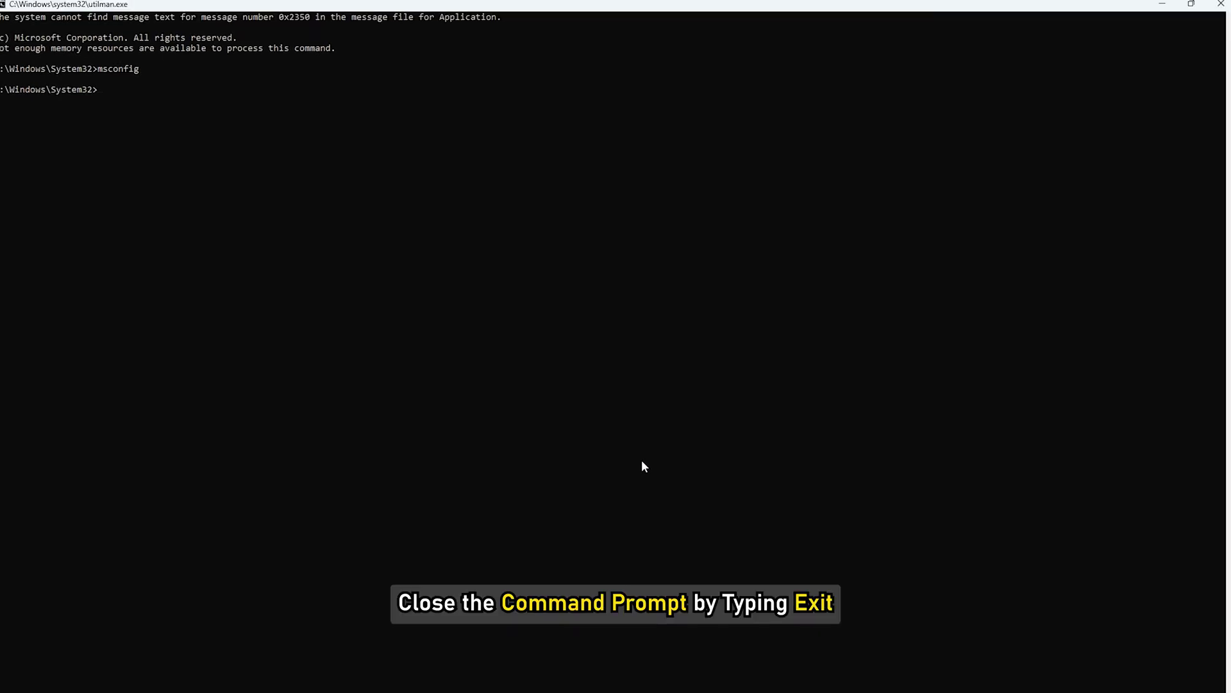
{"action": "type", "text": "exit"}
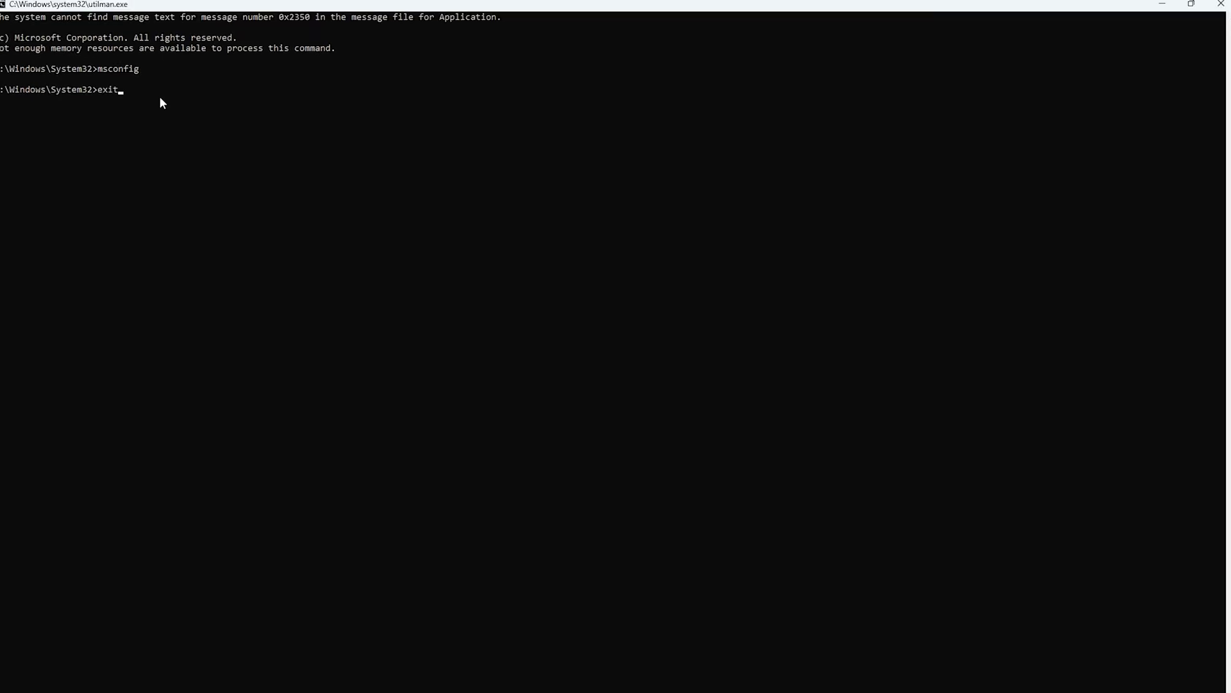
{"action": "key", "text": "Return"}
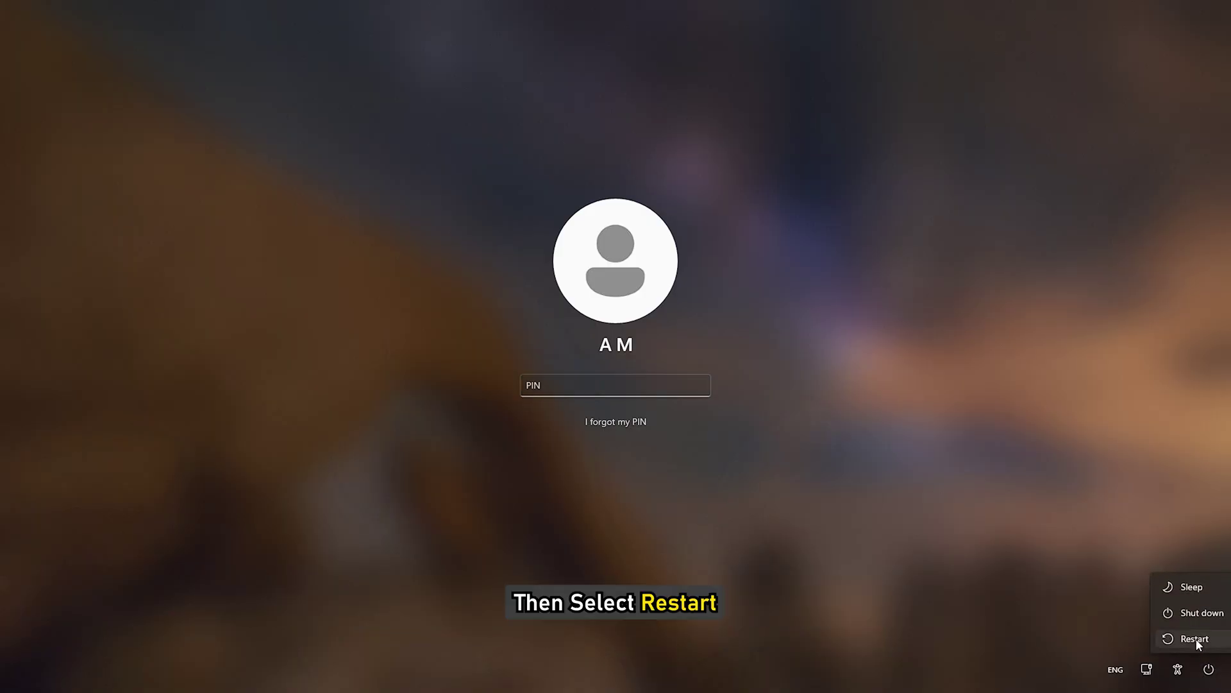
Restart the PC from the sign-in screen, confirming with Restart anyway.
{"action": "left_click", "coordinate": [1196, 642]}
{"action": "left_click", "coordinate": [1190, 635]}
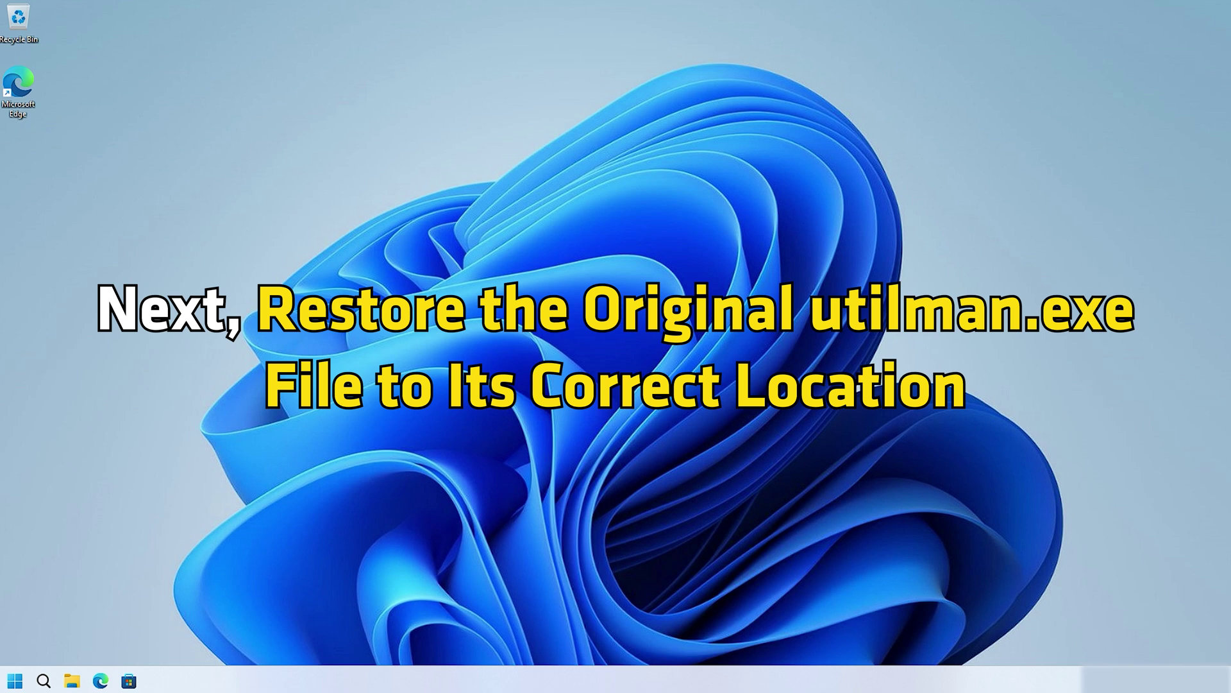
Copy the Utilman file from the root of Local Disk (C:) in File Explorer.
{"action": "key", "text": "super+e"}
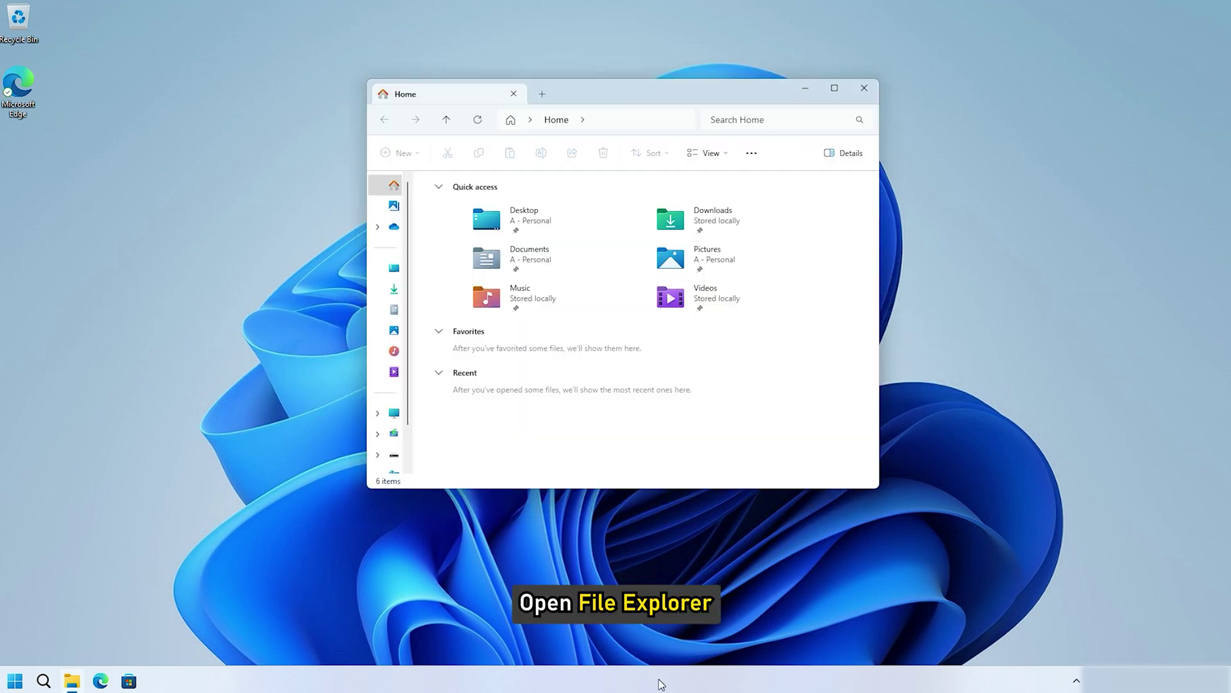
{"action": "left_click", "coordinate": [394, 413]}
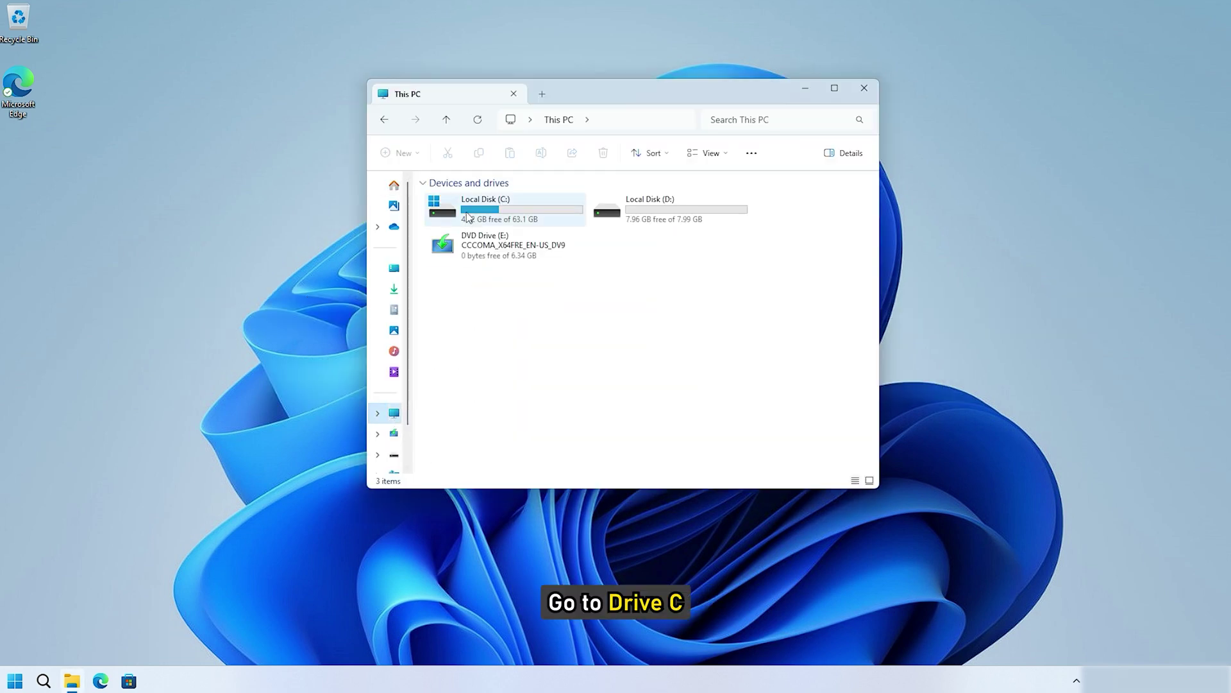
{"action": "double_click", "coordinate": [440, 221]}
{"action": "left_click", "coordinate": [450, 303]}
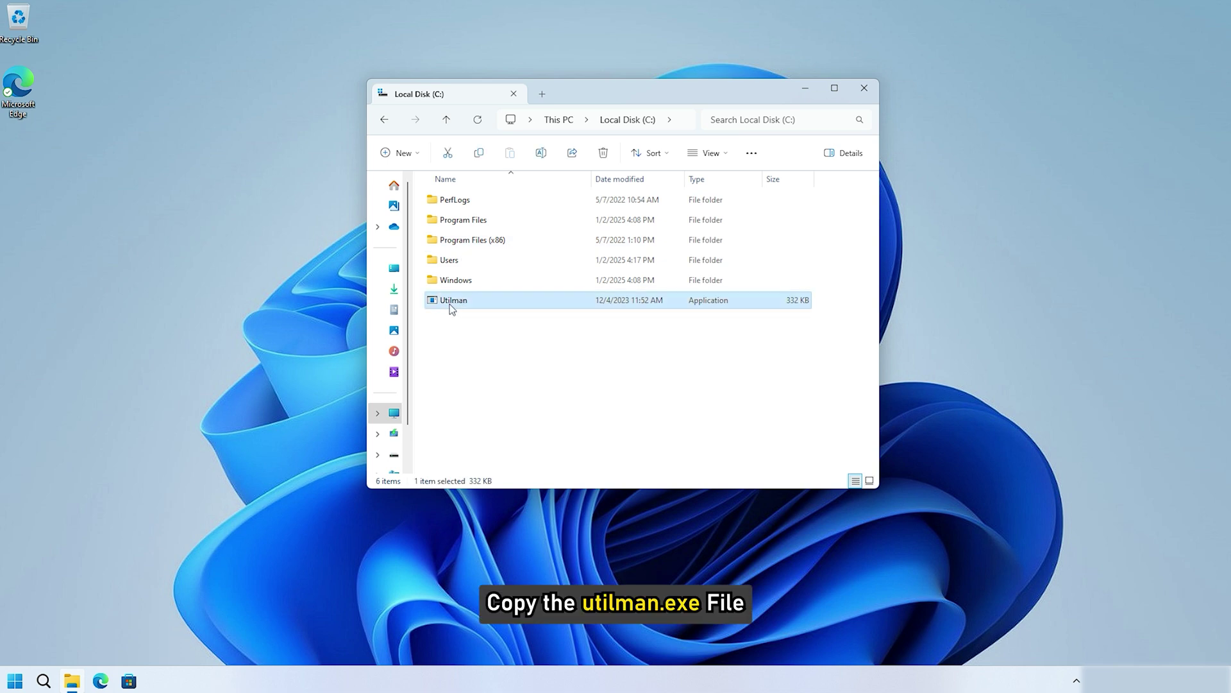
{"action": "right_click", "coordinate": [450, 305]}
{"action": "left_click", "coordinate": [491, 318]}
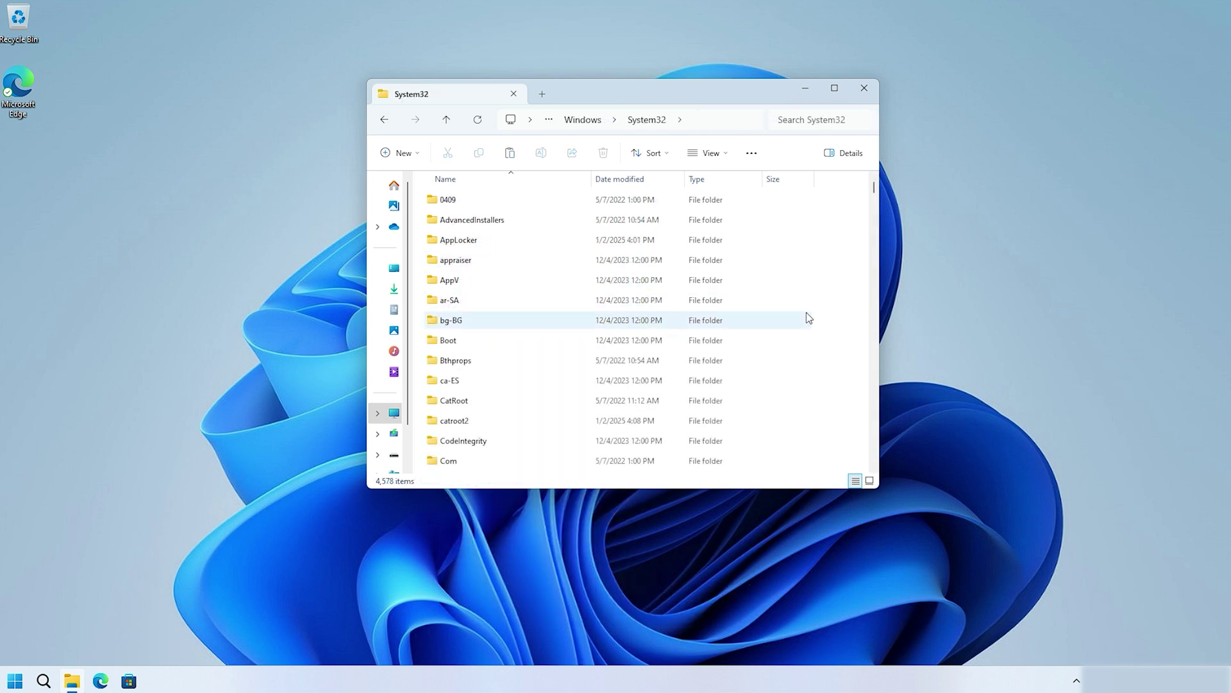
Paste Utilman into Windows\System32, granting administrator permission to continue.
{"action": "right_click", "coordinate": [807, 318]}
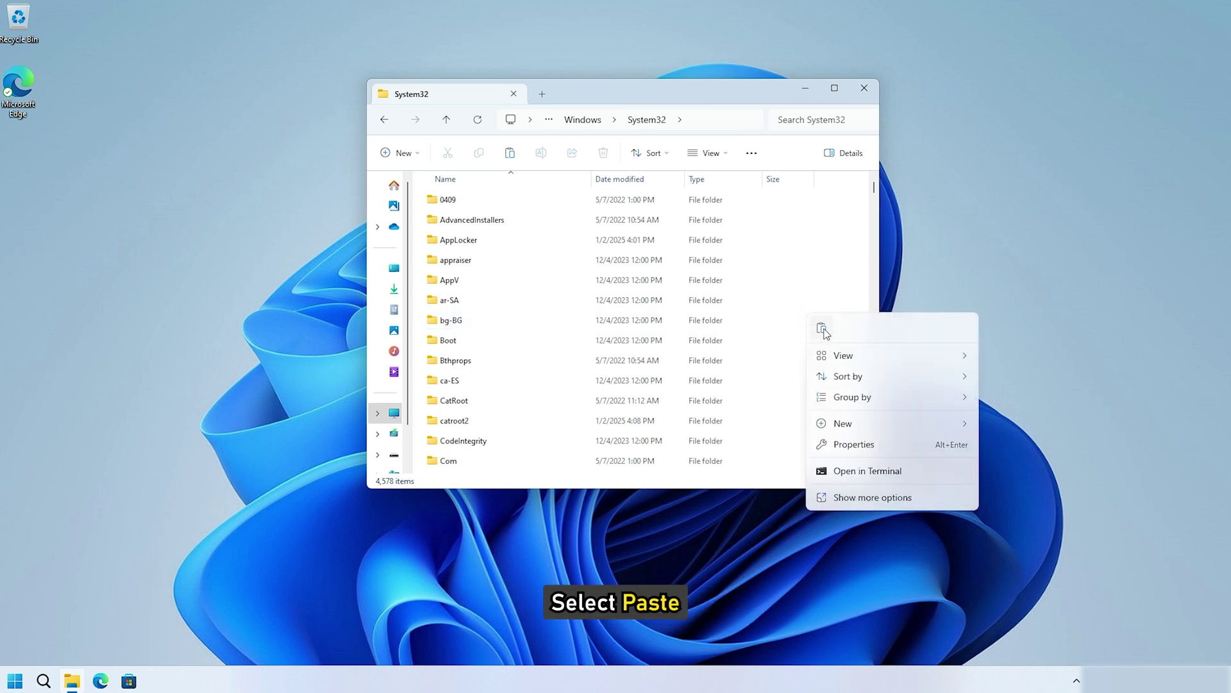
{"action": "left_click", "coordinate": [823, 330]}
{"action": "left_click", "coordinate": [336, 231]}
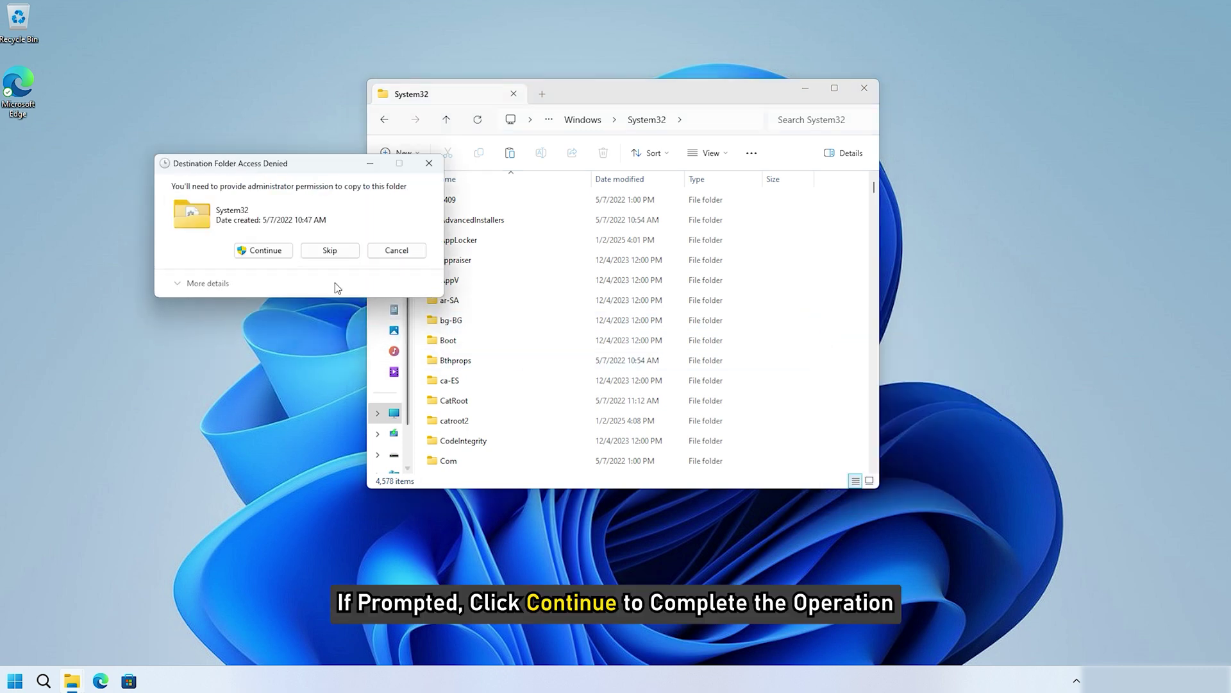
{"action": "left_click", "coordinate": [264, 253]}
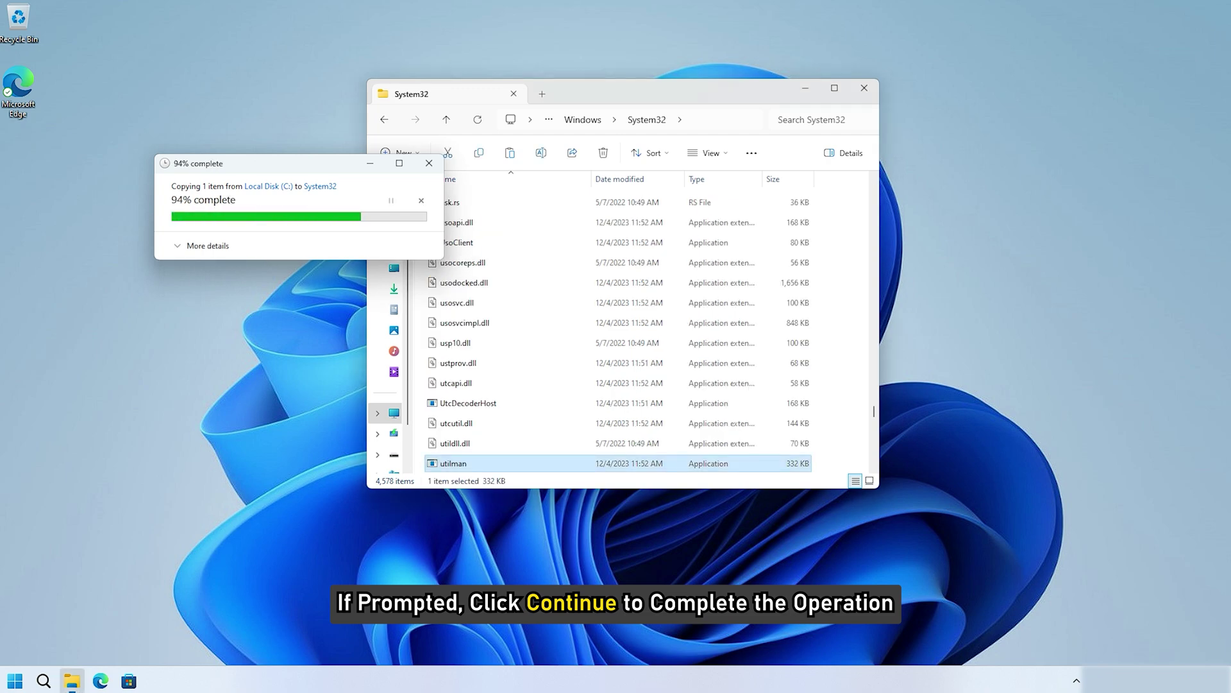